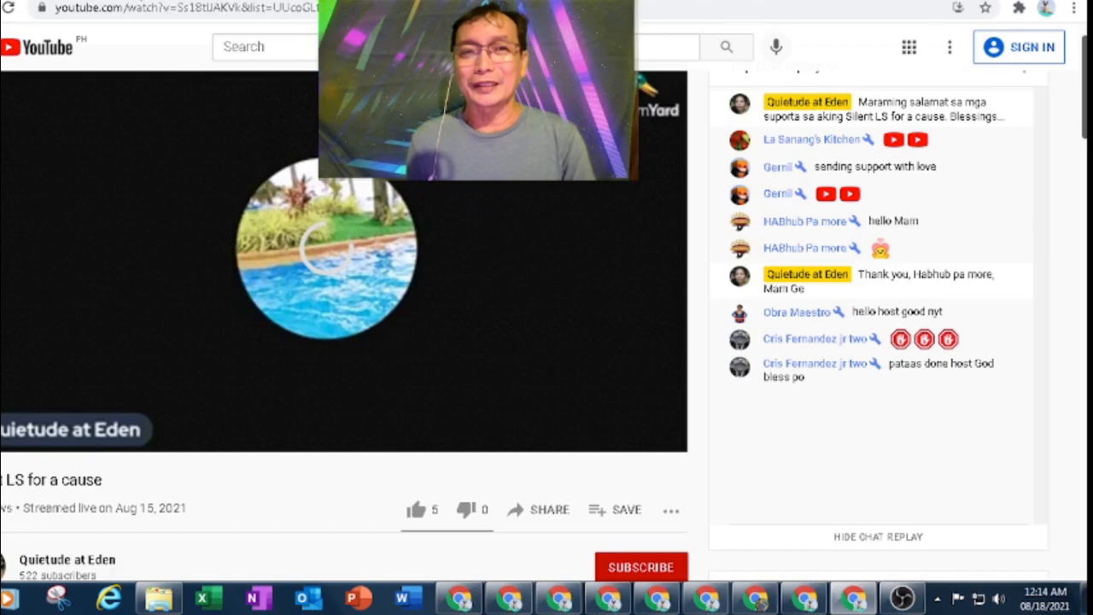
Step: Open a new browser tab, search Google for youtube, and open the YouTube site from the results
{"action": "key", "text": "ctrl+t"}
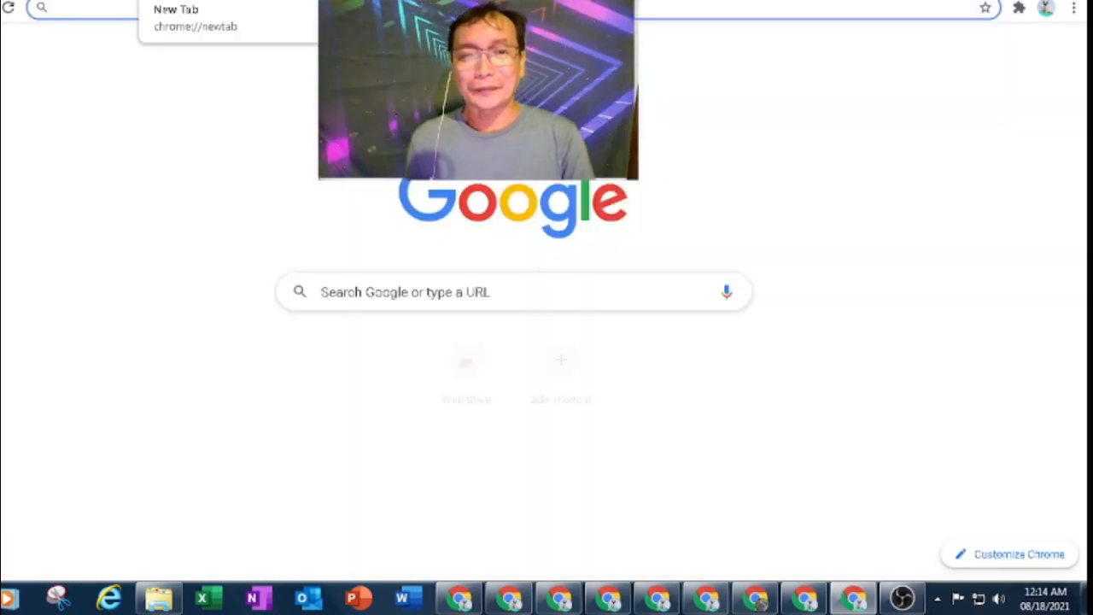
{"action": "left_click", "coordinate": [408, 288]}
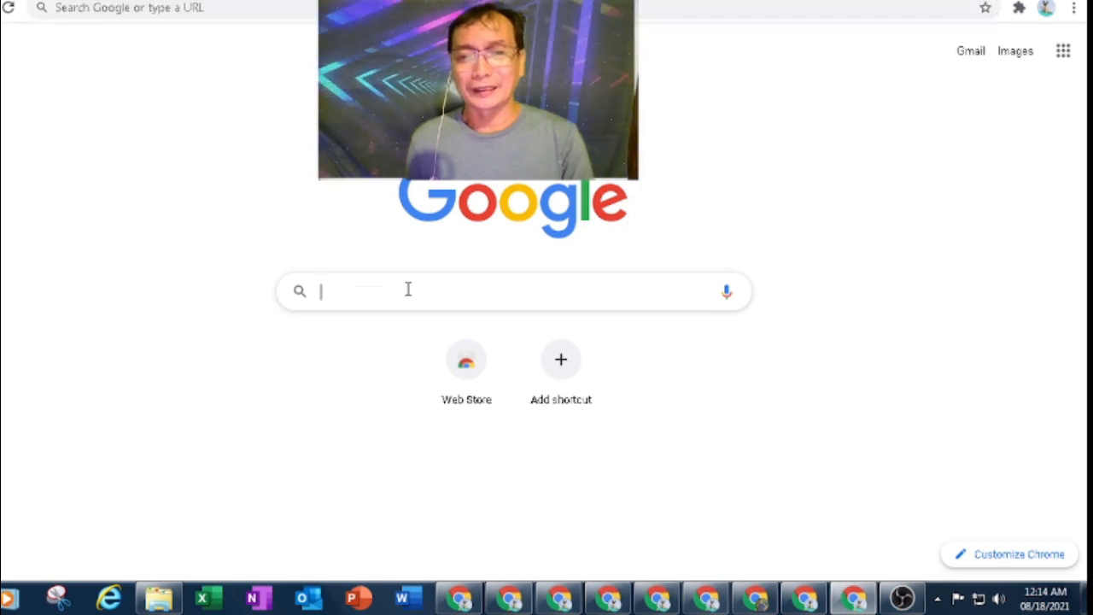
{"action": "type", "text": "you"}
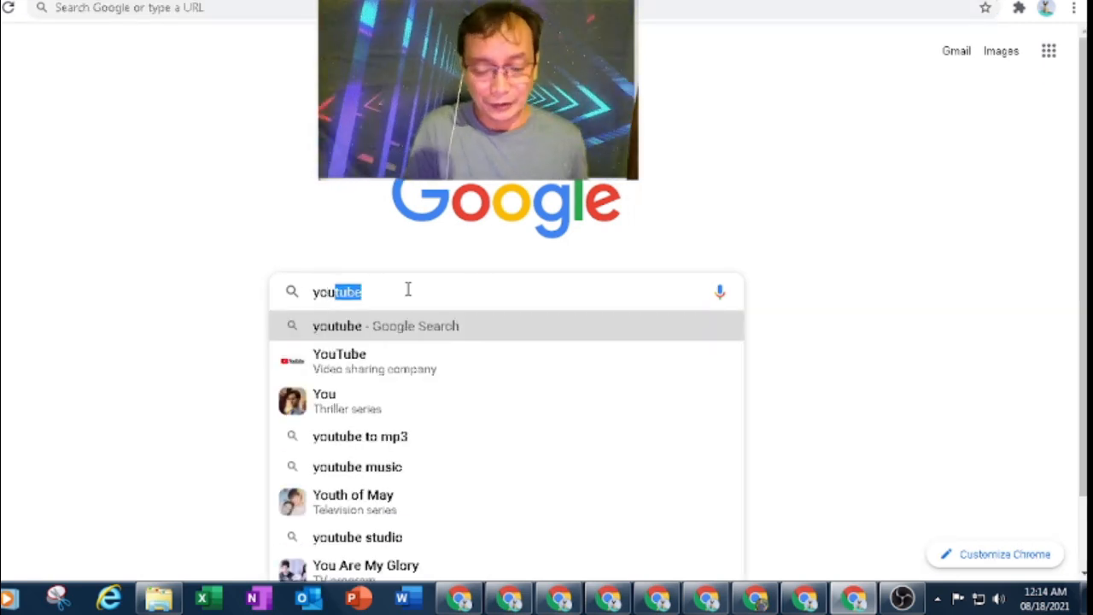
{"action": "key", "text": "Down"}
{"action": "key", "text": "Return"}
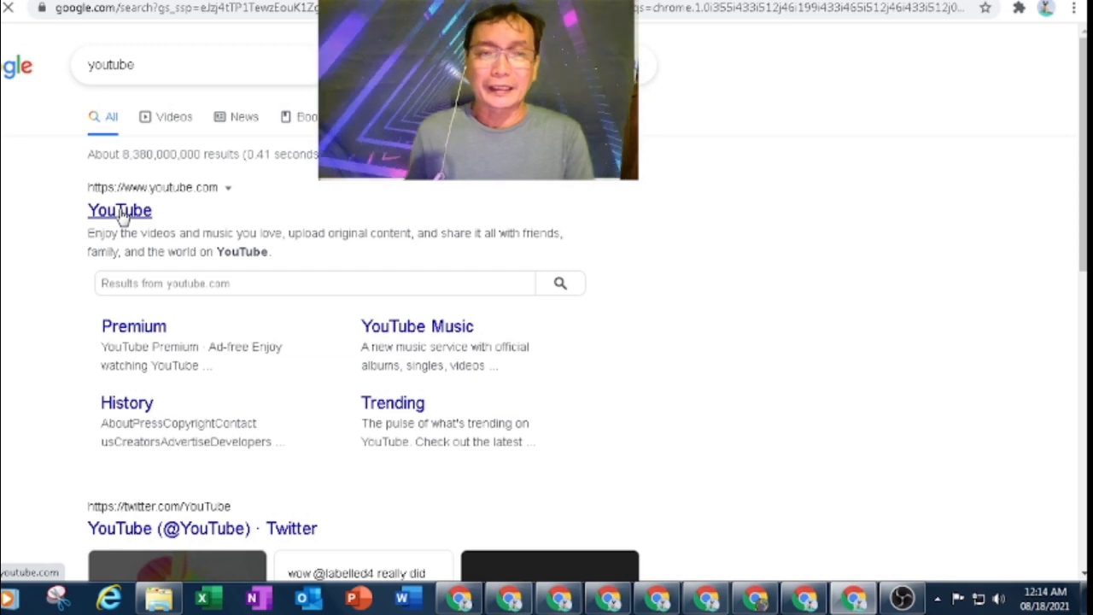
{"action": "left_click", "coordinate": [120, 213]}
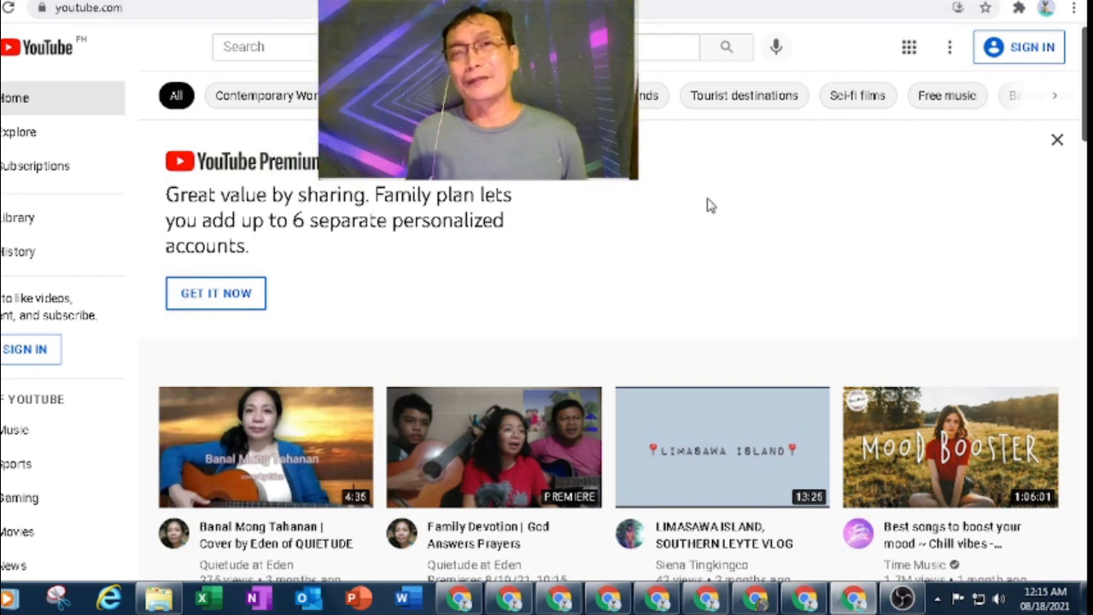
Step: Switch the browser to the existing Obra profile
{"action": "left_click", "coordinate": [1048, 8]}
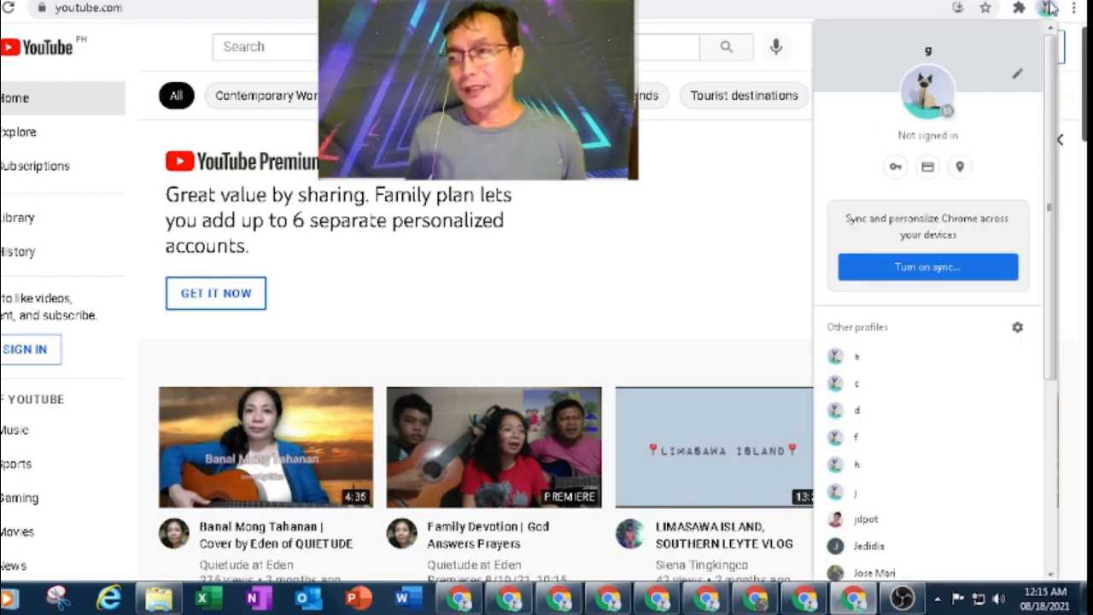
{"action": "scroll", "coordinate": [888, 409], "scroll_direction": "down", "scroll_amount": 4}
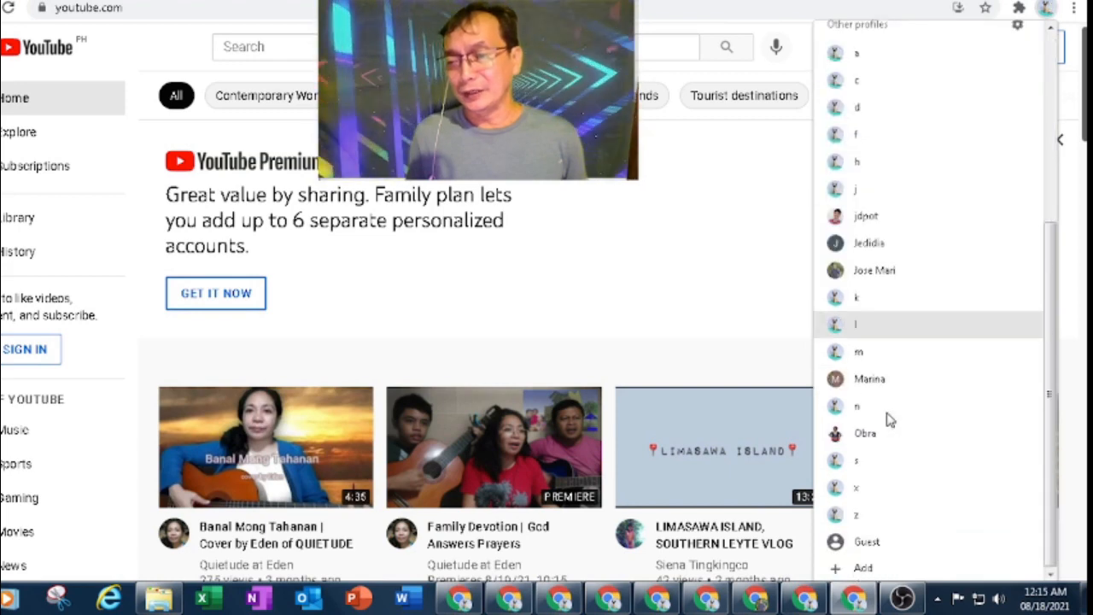
{"action": "left_click", "coordinate": [865, 433]}
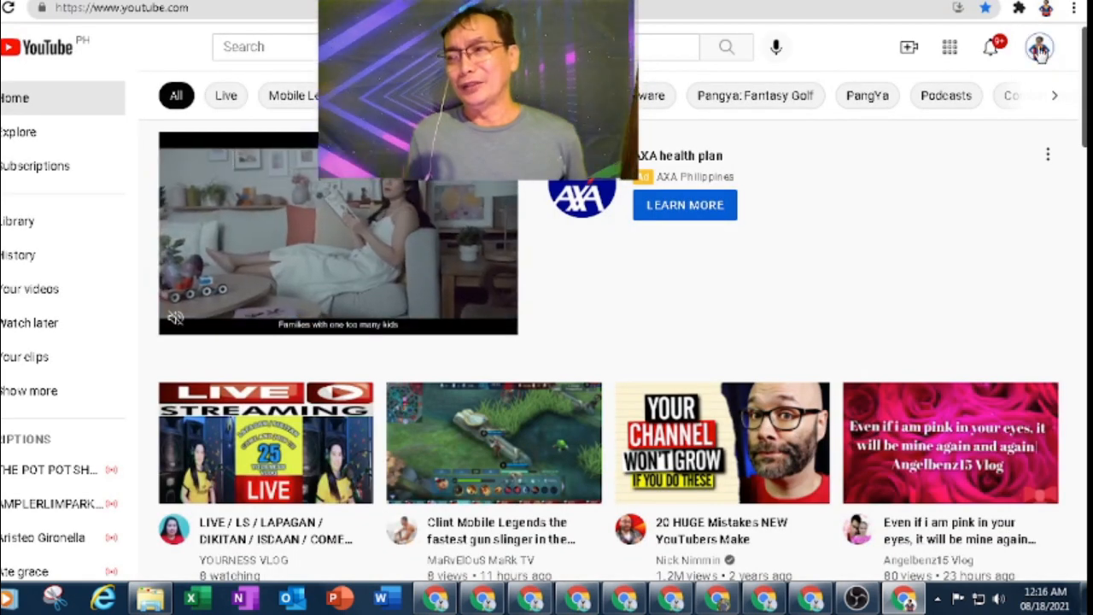
Step: Open YouTube Studio for the signed-in channel and show its list of uploaded content
{"action": "left_click", "coordinate": [1039, 48]}
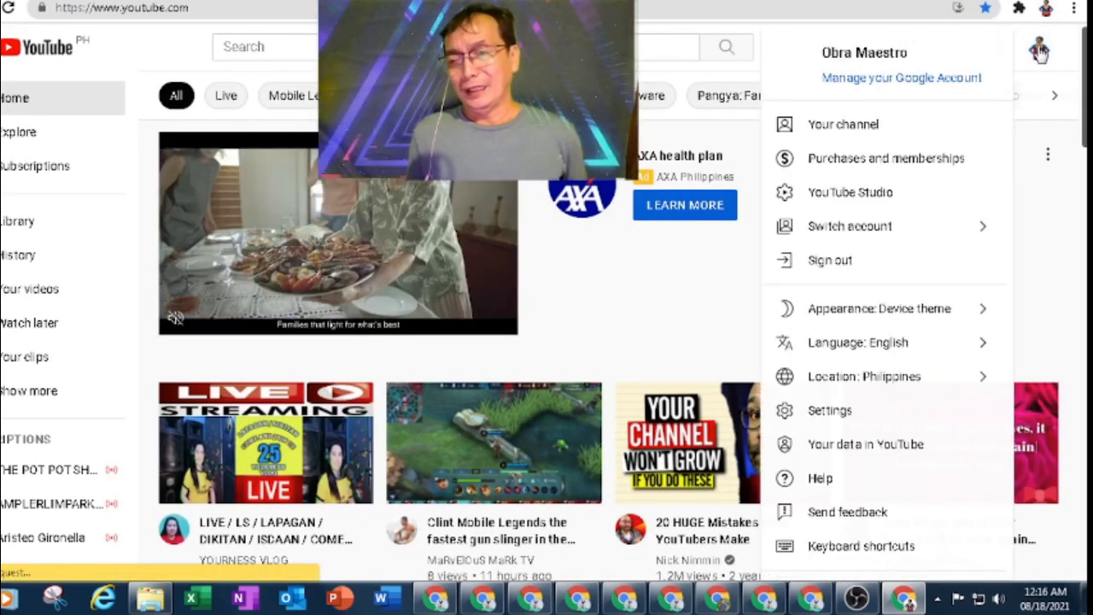
{"action": "left_click", "coordinate": [831, 196]}
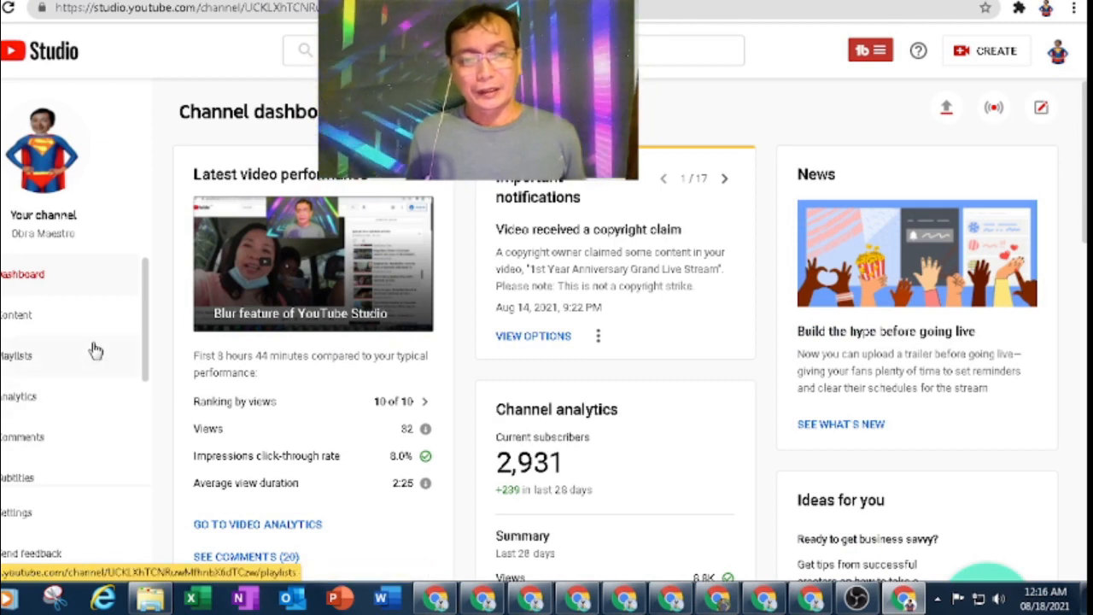
{"action": "left_click", "coordinate": [9, 318]}
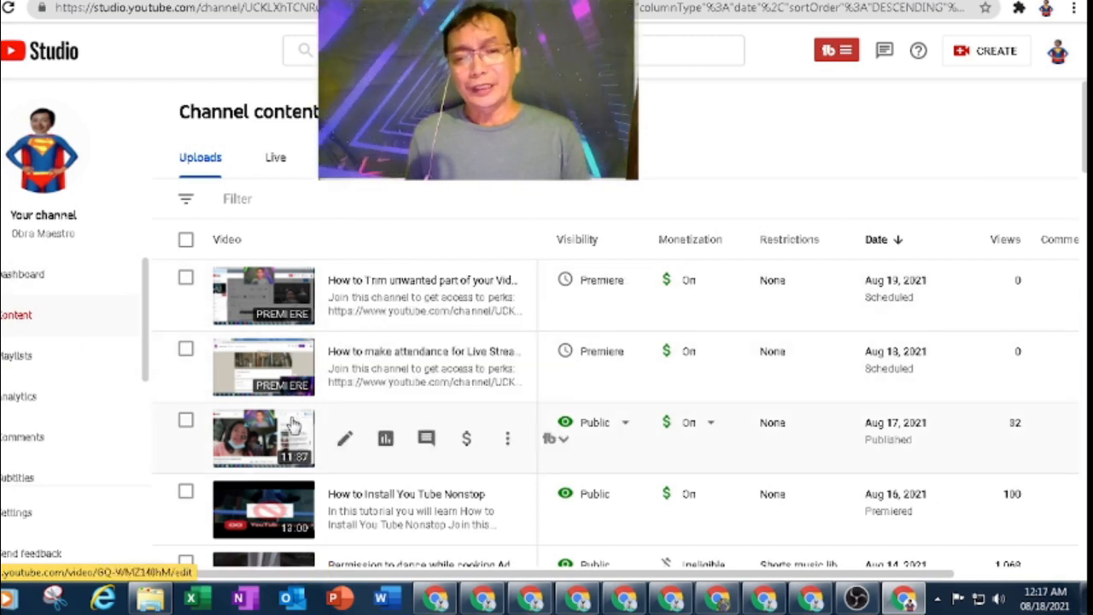
Step: Look through the channel's uploaded videos for one to trim
{"action": "scroll", "coordinate": [292, 425], "scroll_direction": "down", "scroll_amount": 1}
{"action": "scroll", "coordinate": [293, 424], "scroll_direction": "down", "scroll_amount": 1}
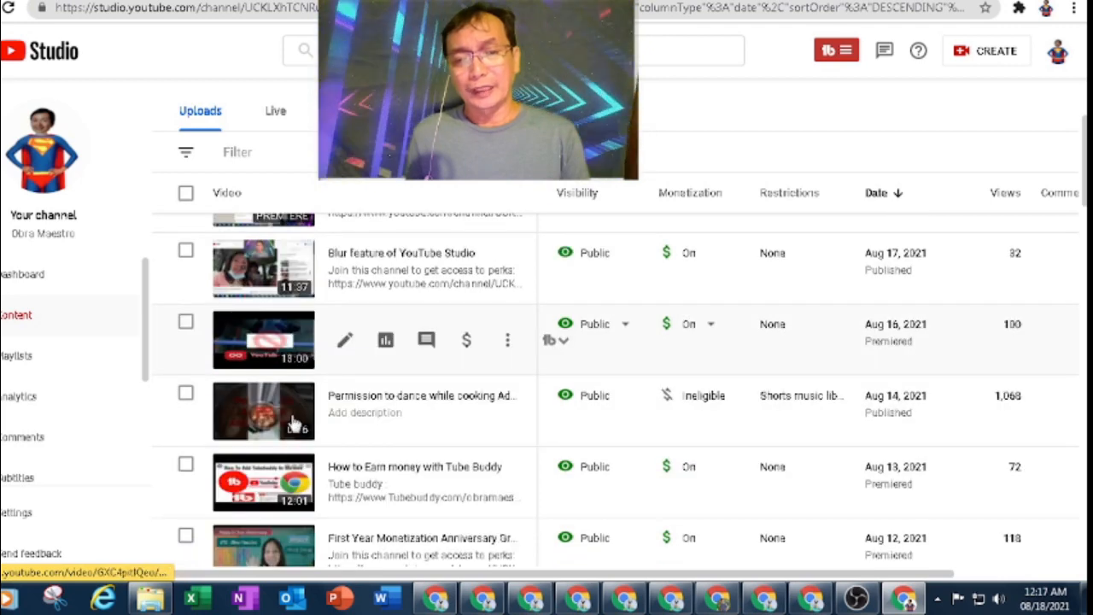
{"action": "scroll", "coordinate": [293, 413], "scroll_direction": "down", "scroll_amount": 1}
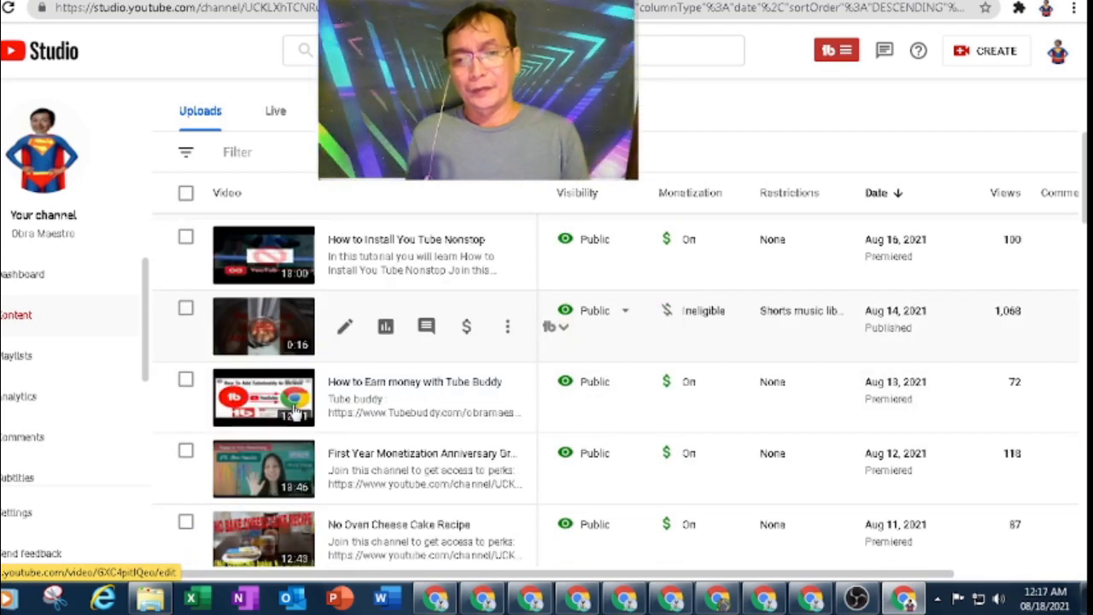
{"action": "scroll", "coordinate": [293, 414], "scroll_direction": "down", "scroll_amount": 6}
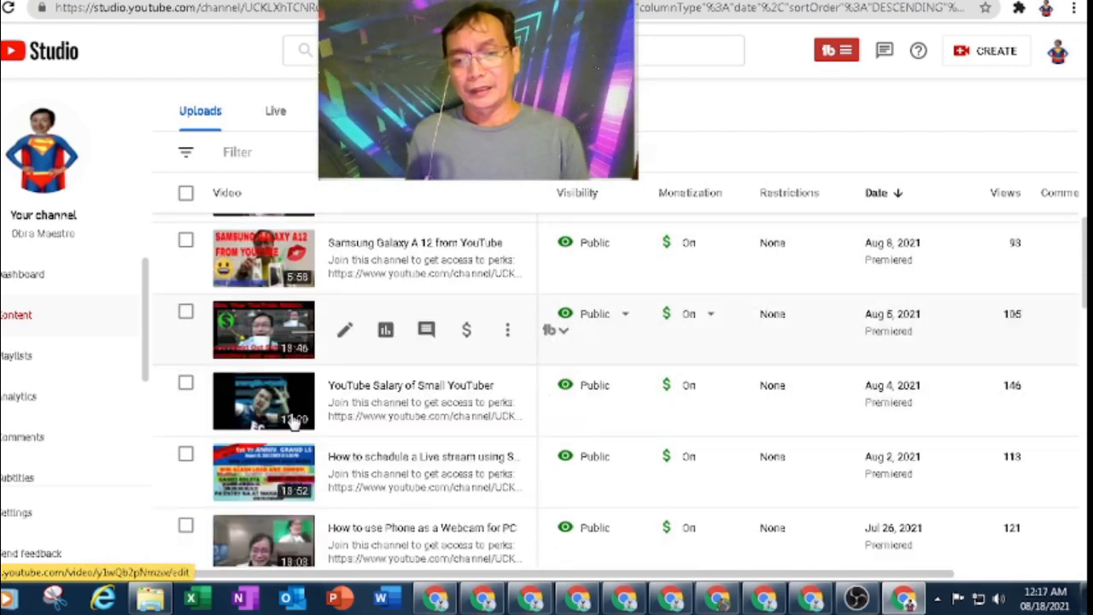
{"action": "scroll", "coordinate": [293, 418], "scroll_direction": "down", "scroll_amount": 4}
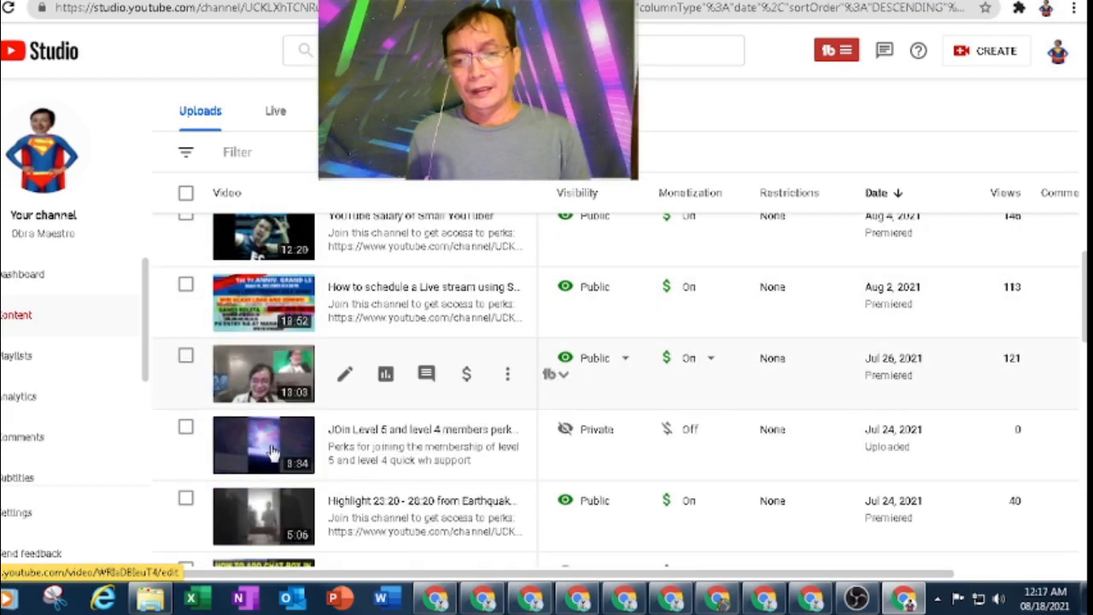
{"action": "scroll", "coordinate": [273, 449], "scroll_direction": "down", "scroll_amount": 1}
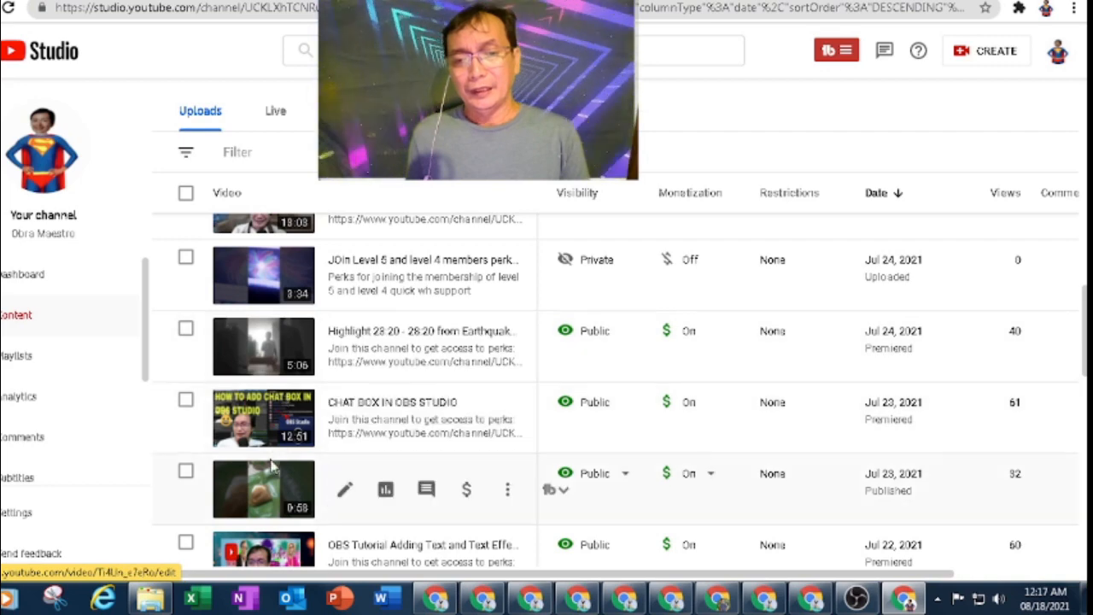
{"action": "scroll", "coordinate": [270, 469], "scroll_direction": "up", "scroll_amount": 4}
{"action": "scroll", "coordinate": [270, 470], "scroll_direction": "up", "scroll_amount": 3}
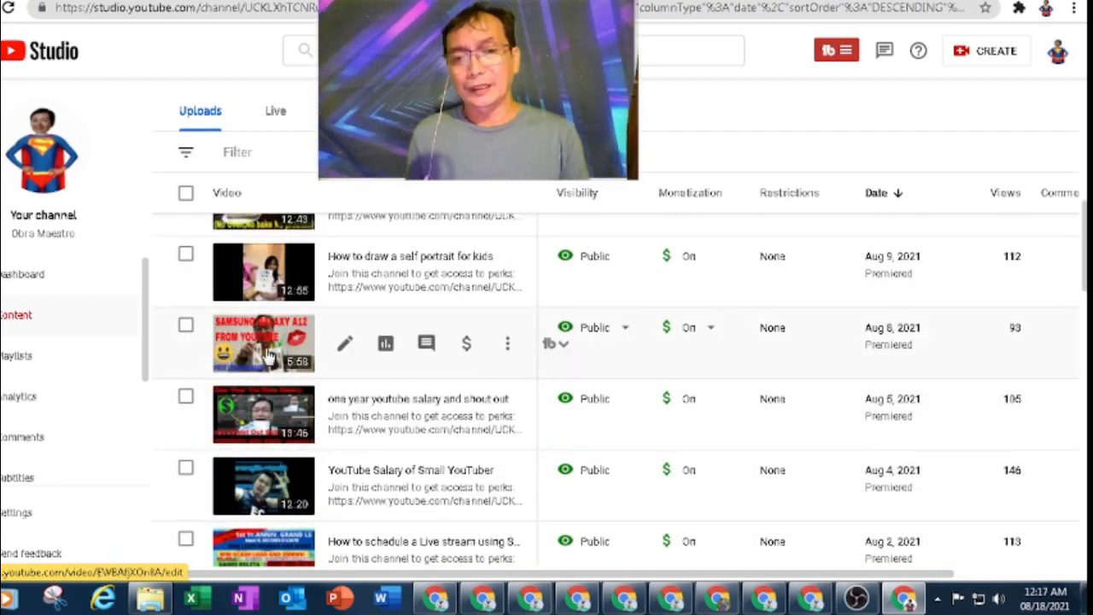
{"action": "scroll", "coordinate": [264, 354], "scroll_direction": "up", "scroll_amount": 1}
{"action": "scroll", "coordinate": [254, 402], "scroll_direction": "down", "scroll_amount": 1}
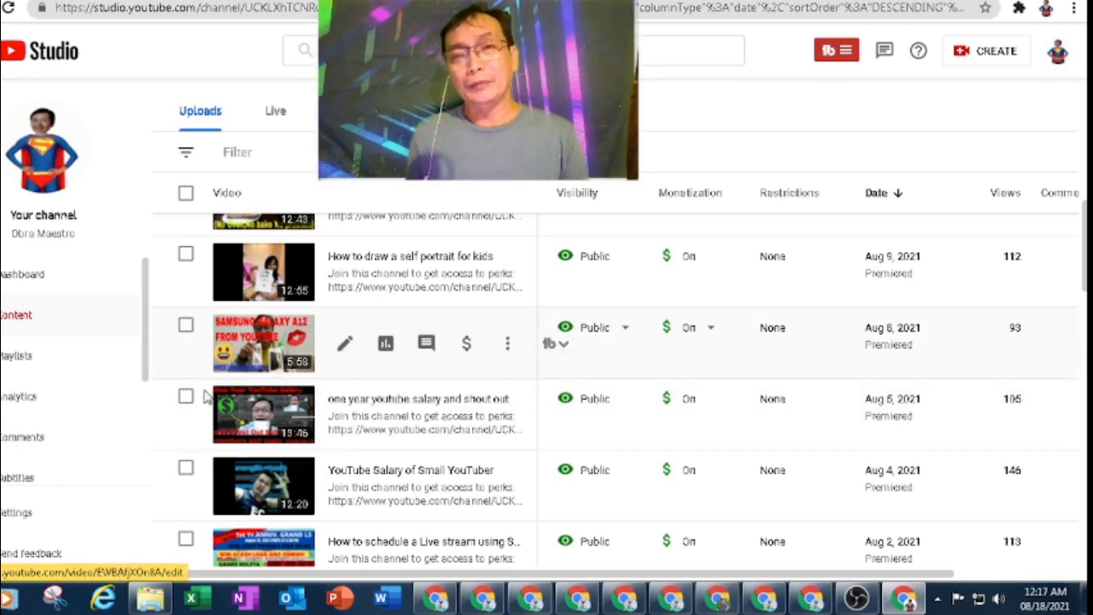
Step: Open the video titled "Highlight 23:20 - 28:20" from the uploads and load it in the video editor
{"action": "left_click", "coordinate": [261, 365]}
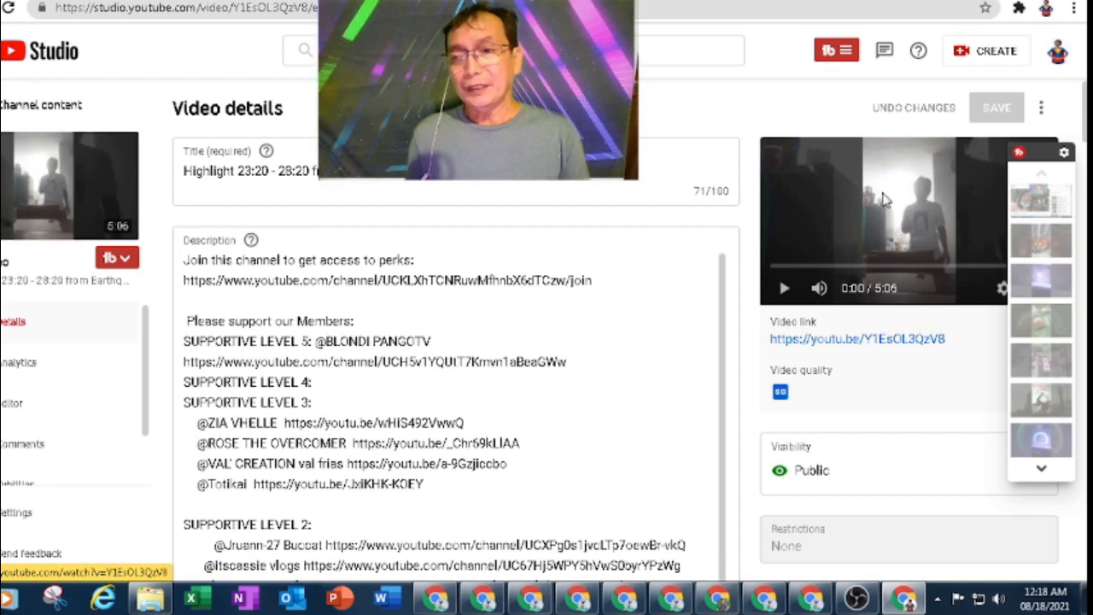
{"action": "left_click", "coordinate": [12, 408]}
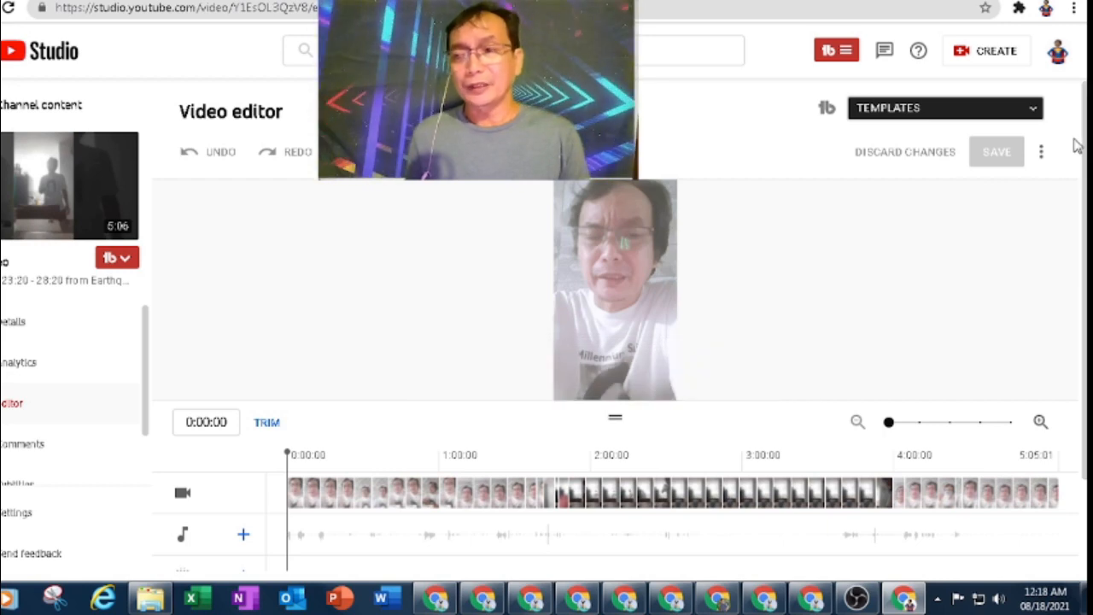
{"action": "scroll", "coordinate": [1087, 156], "scroll_direction": "down", "scroll_amount": 3}
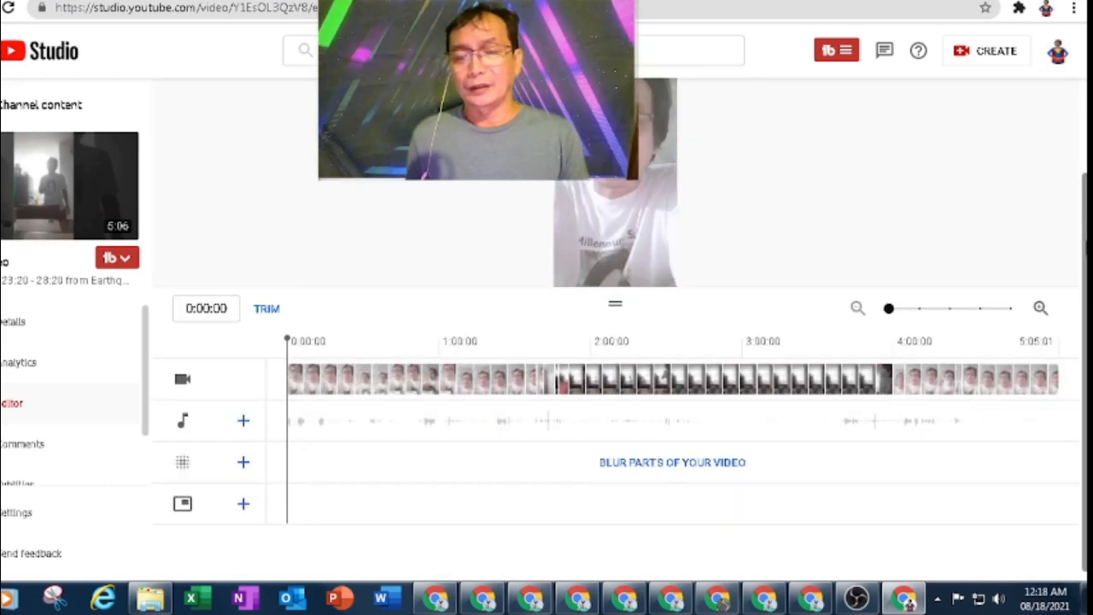
{"action": "scroll", "coordinate": [969, 169], "scroll_direction": "up", "scroll_amount": 2}
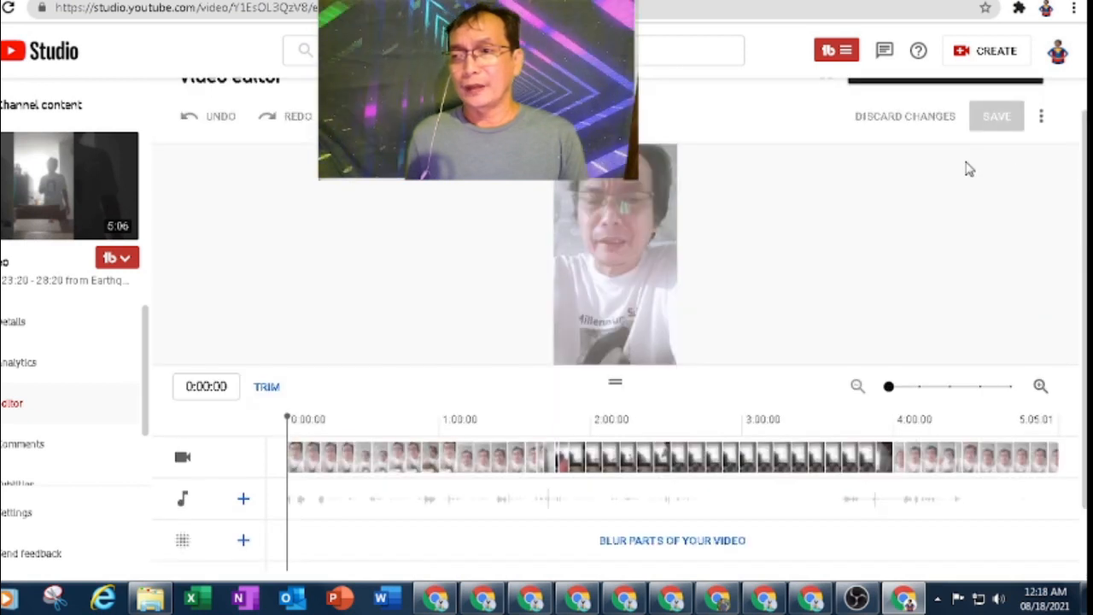
{"action": "scroll", "coordinate": [970, 169], "scroll_direction": "up", "scroll_amount": 1}
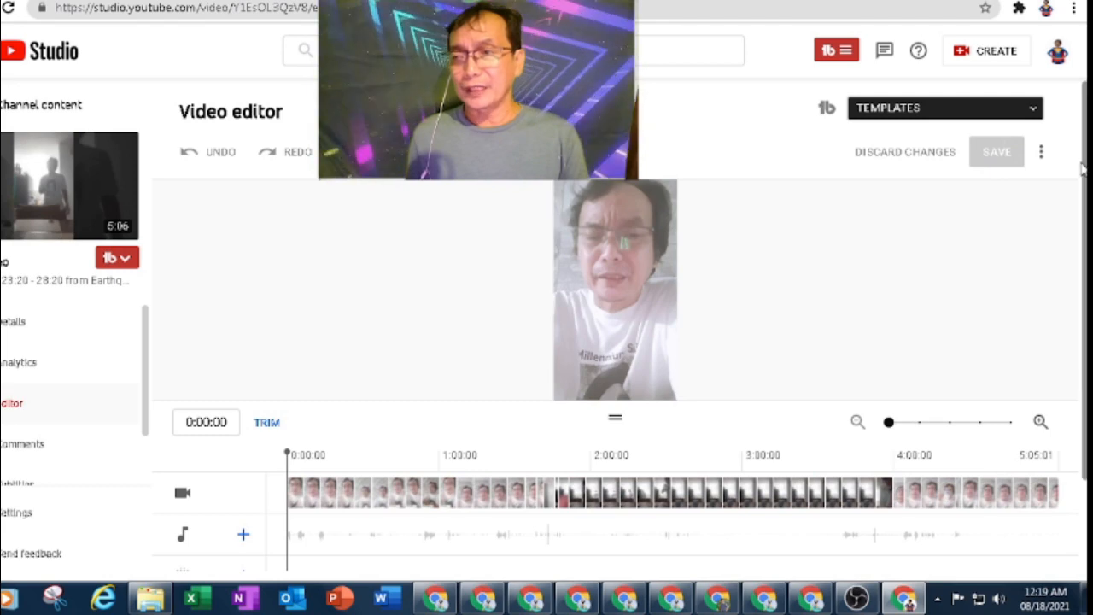
Step: Place the playhead at 3:54:00, start trimming the video, and split it at that point
{"action": "left_click_drag", "start_coordinate": [1084, 178], "coordinate": [1086, 294]}
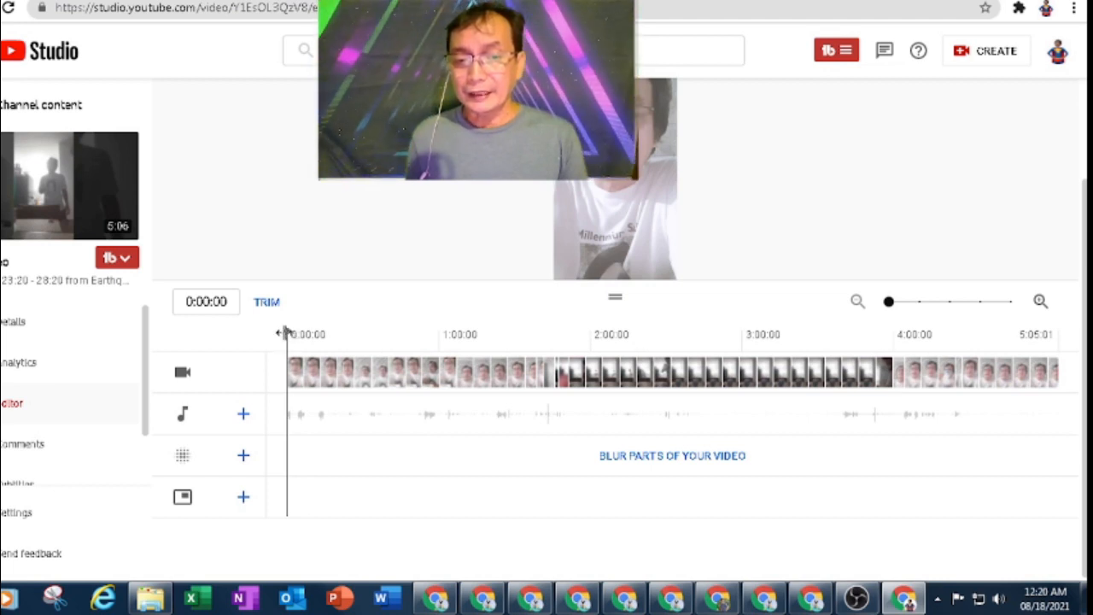
{"action": "left_click_drag", "start_coordinate": [285, 333], "coordinate": [877, 329]}
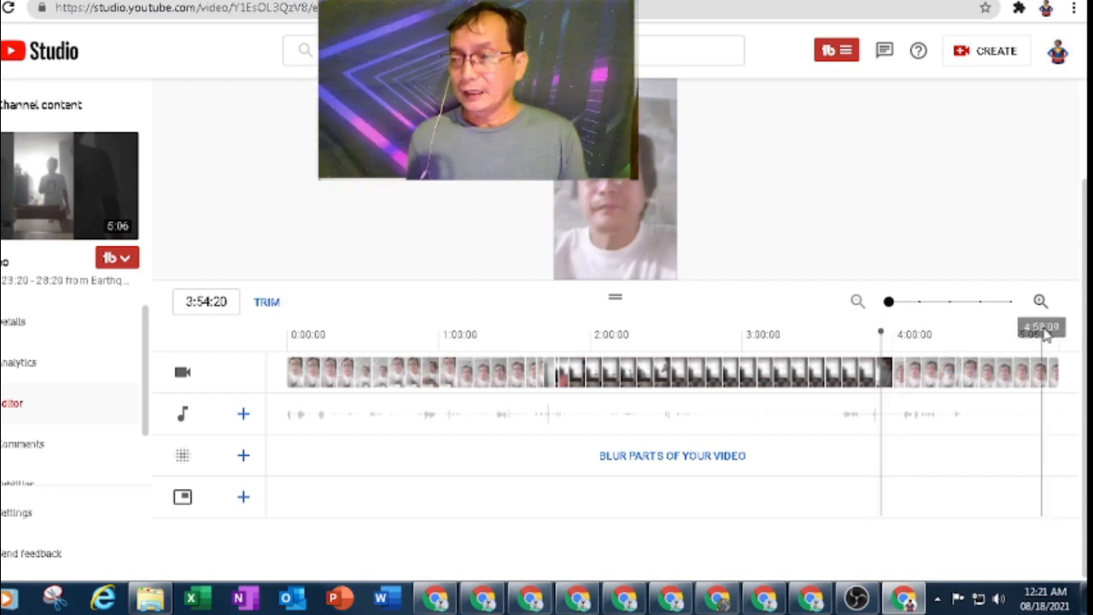
{"action": "left_click", "coordinate": [893, 333]}
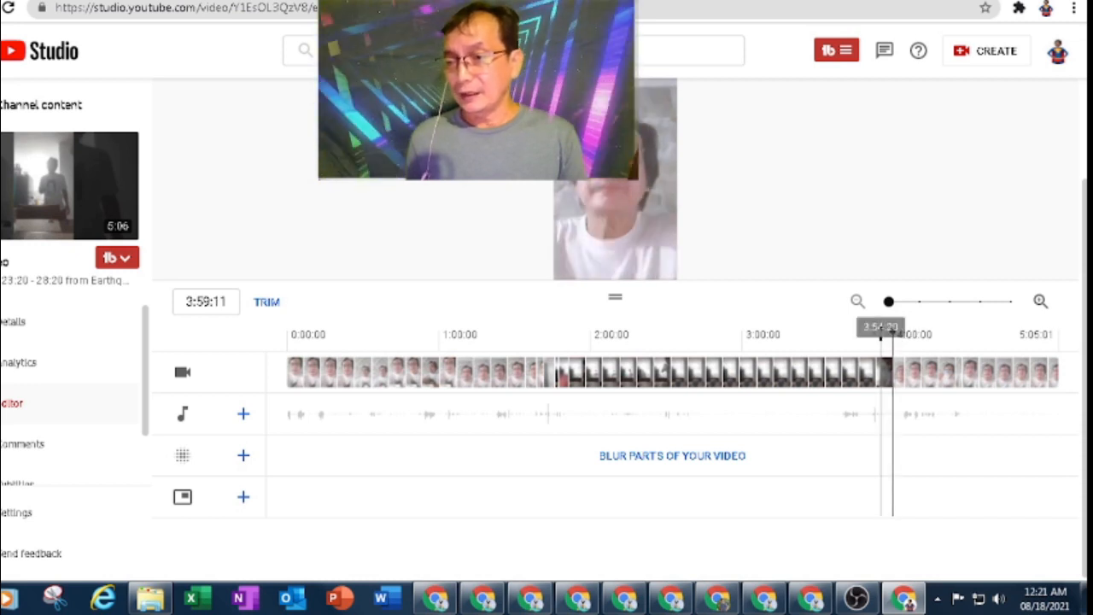
{"action": "left_click", "coordinate": [882, 335]}
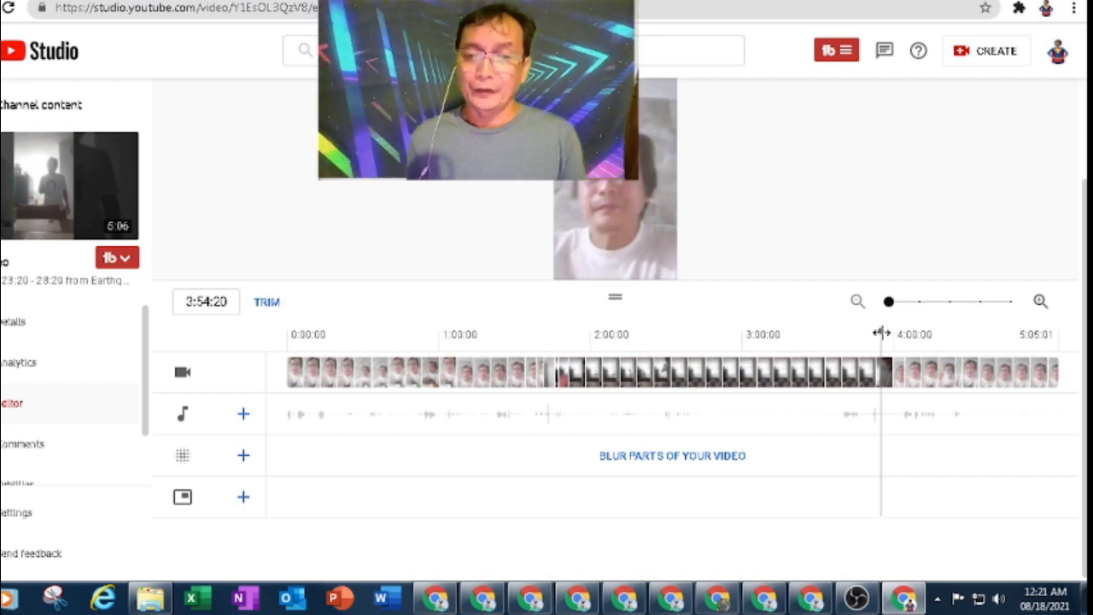
{"action": "left_click", "coordinate": [267, 304]}
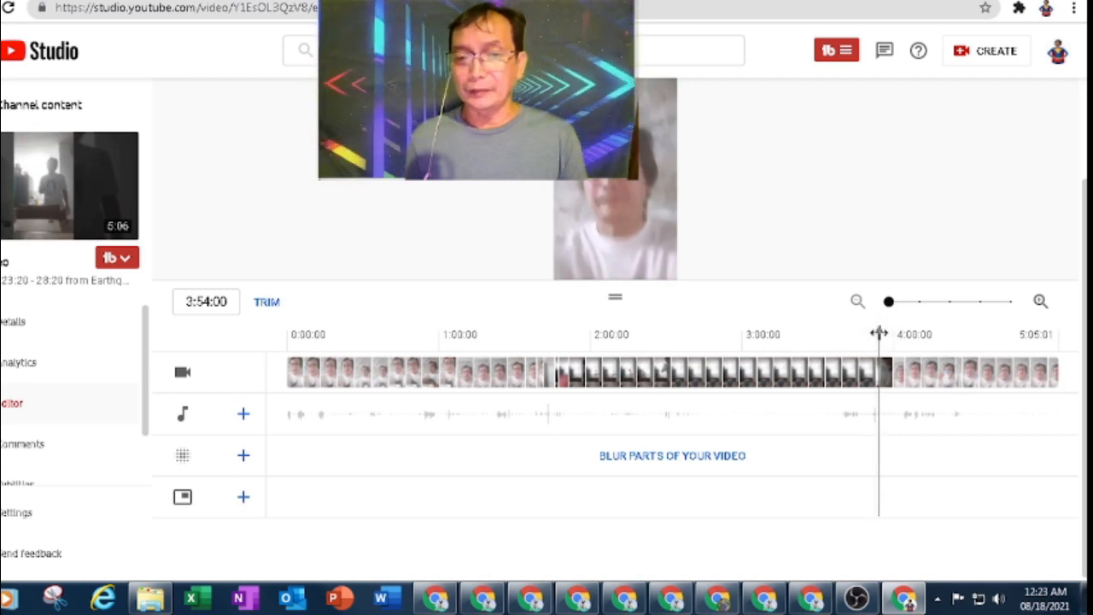
{"action": "left_click", "coordinate": [267, 303]}
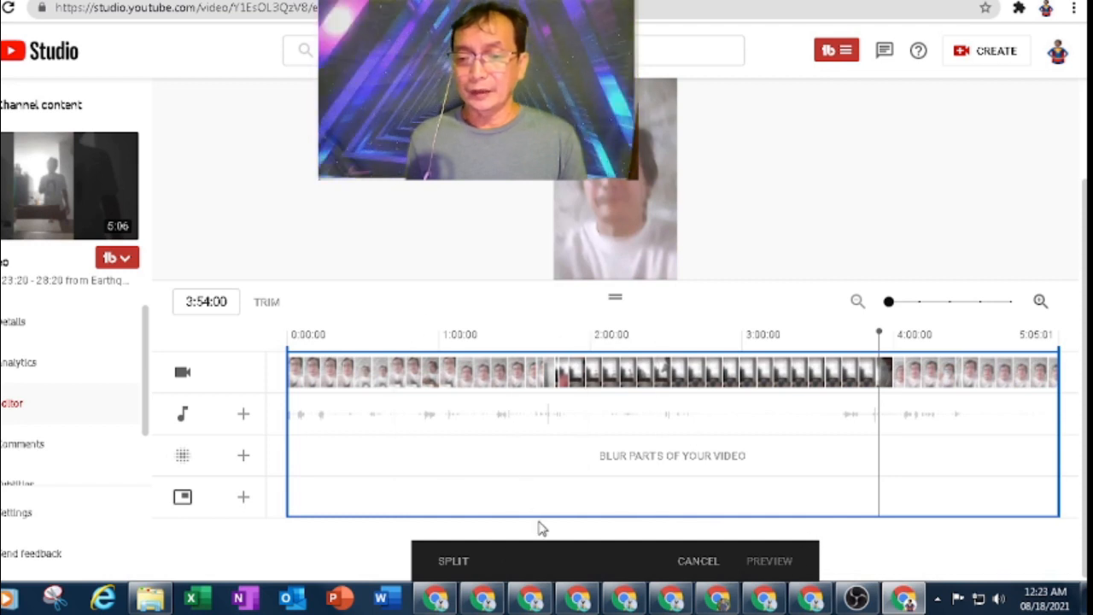
{"action": "left_click", "coordinate": [455, 562]}
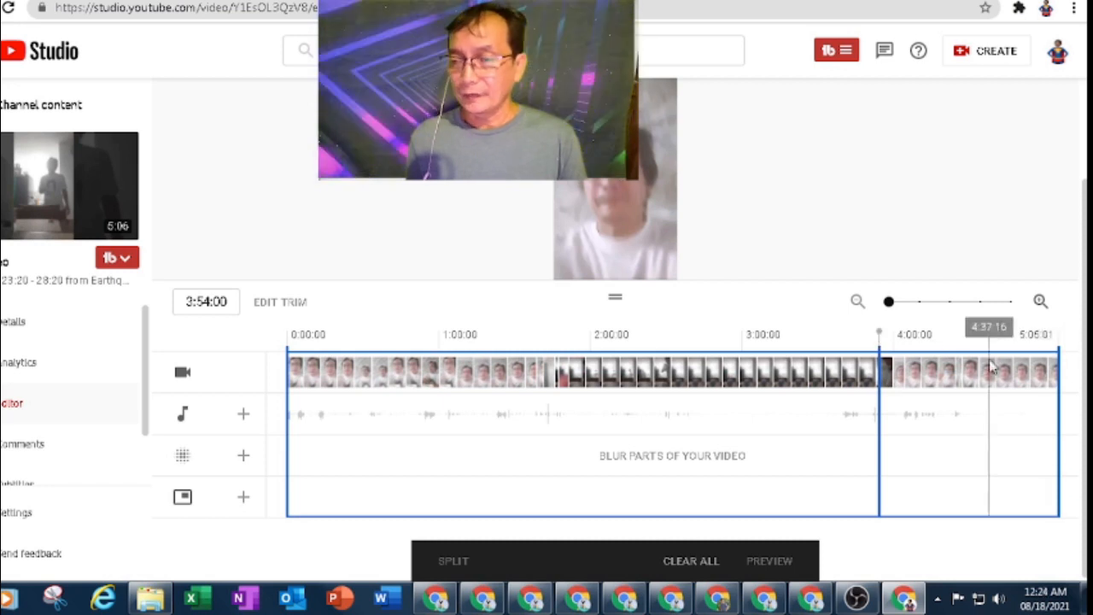
Step: Split the video a second time at 3:59:11
{"action": "left_click", "coordinate": [892, 361]}
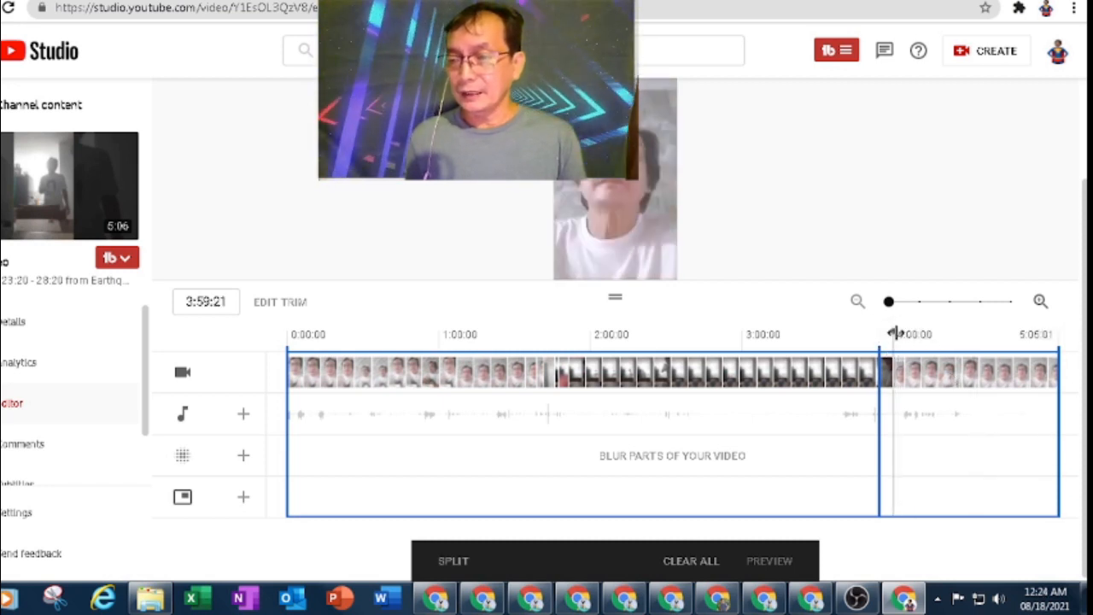
{"action": "left_click", "coordinate": [893, 334]}
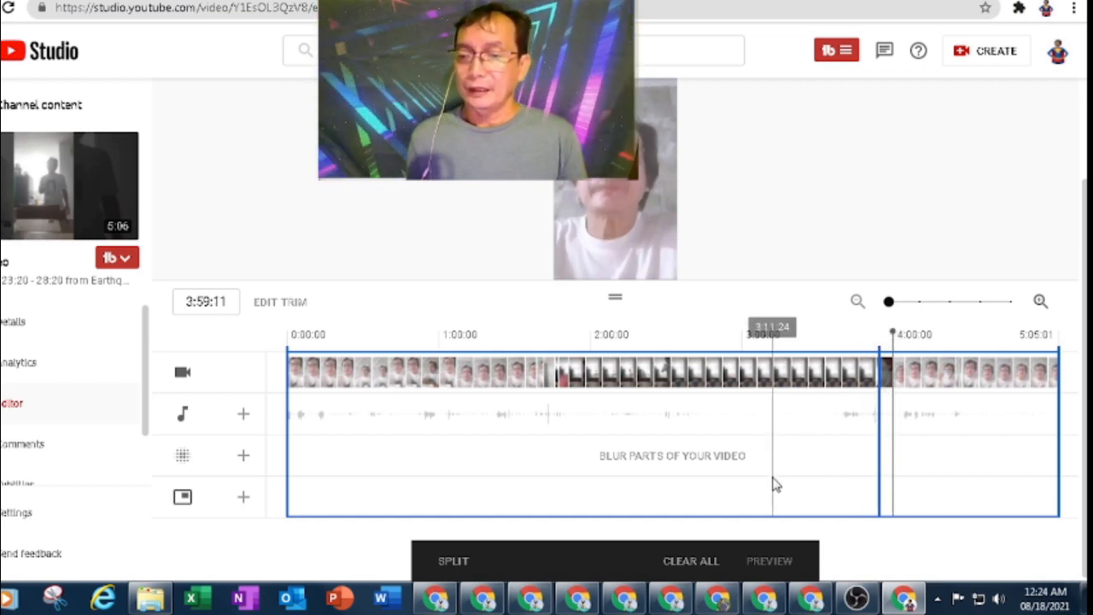
{"action": "left_click", "coordinate": [454, 561]}
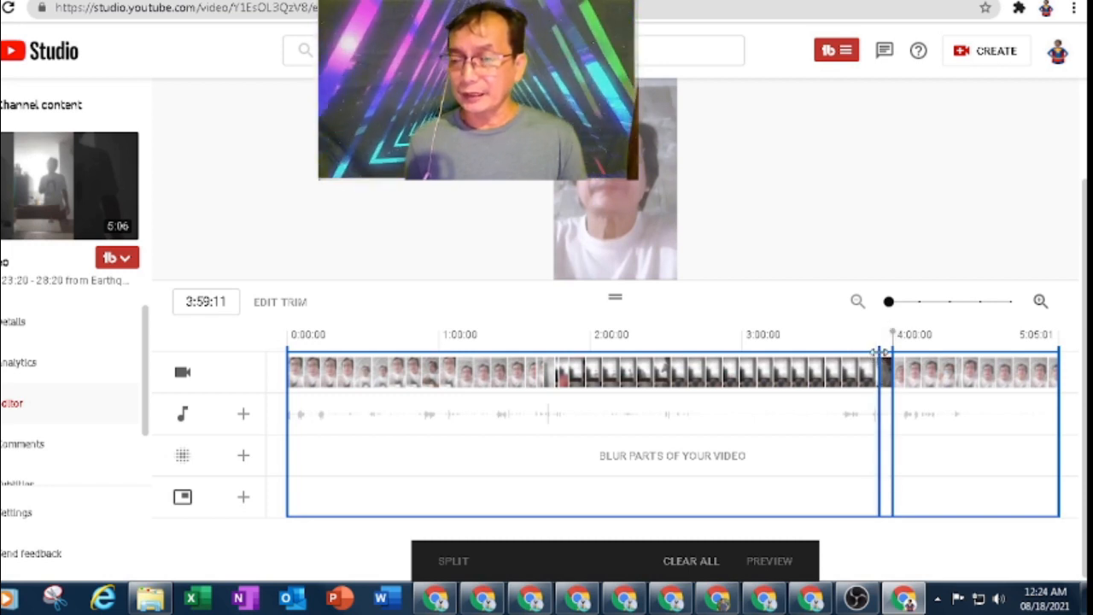
Step: Mark the section from the start of the video to the 3:54:00 split for removal
{"action": "mouse_move", "coordinate": [879, 351]}
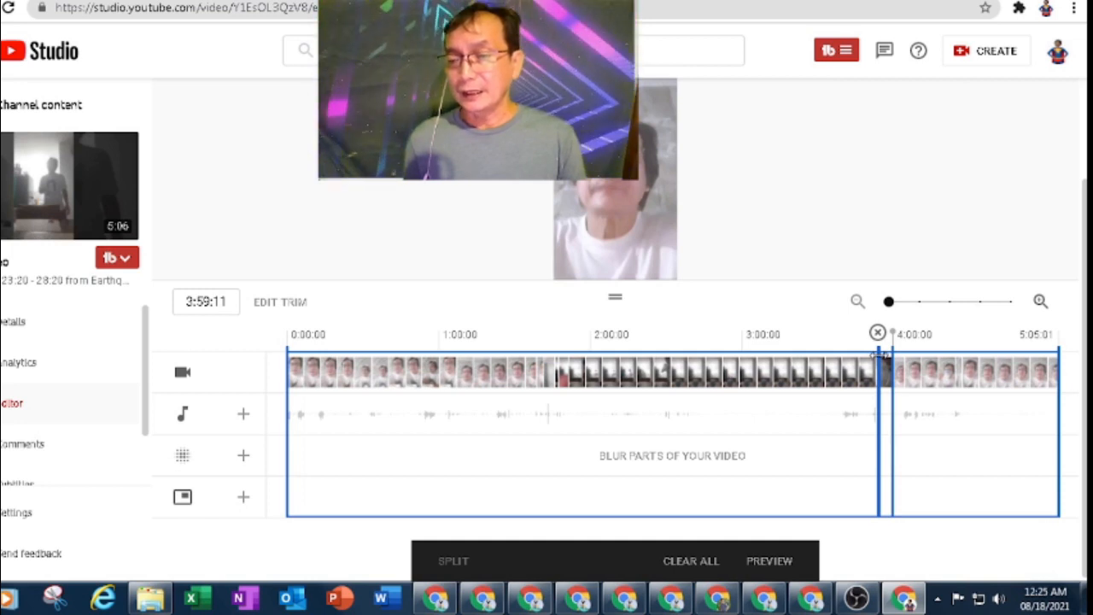
{"action": "left_click_drag", "start_coordinate": [879, 352], "coordinate": [278, 352]}
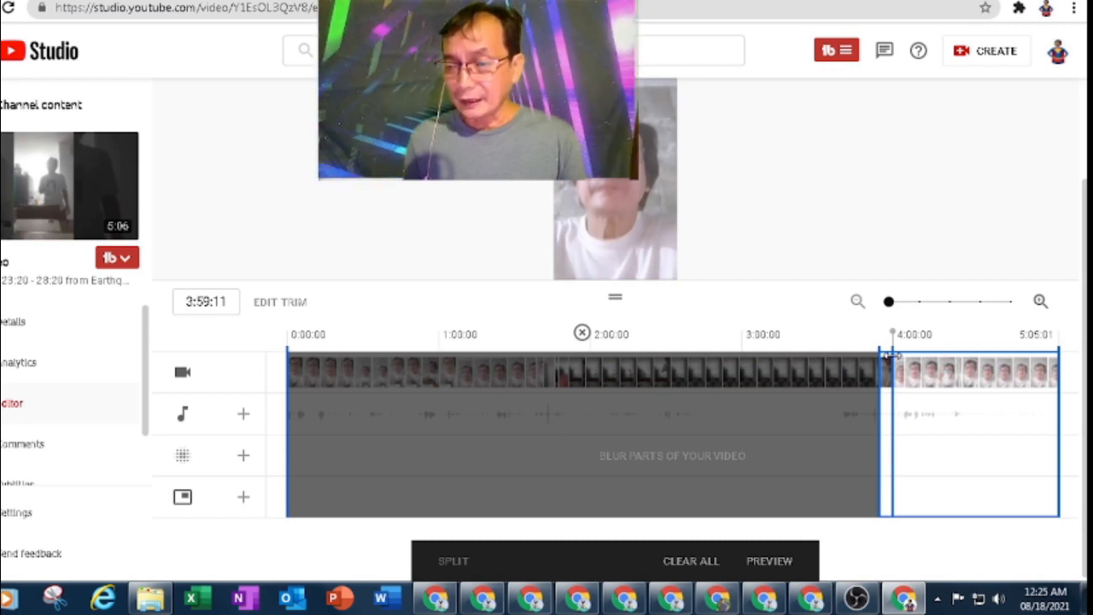
Step: Mark the section from the 3:59:11 split to the end of the video for removal and preview the trim
{"action": "left_click_drag", "start_coordinate": [889, 354], "coordinate": [1062, 350]}
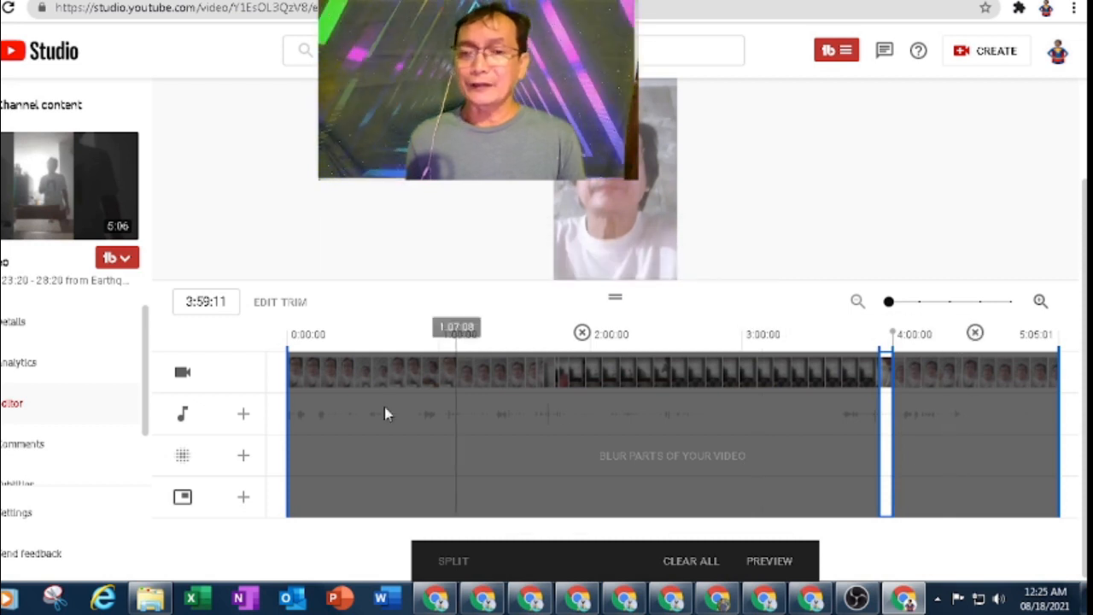
{"action": "left_click", "coordinate": [770, 561]}
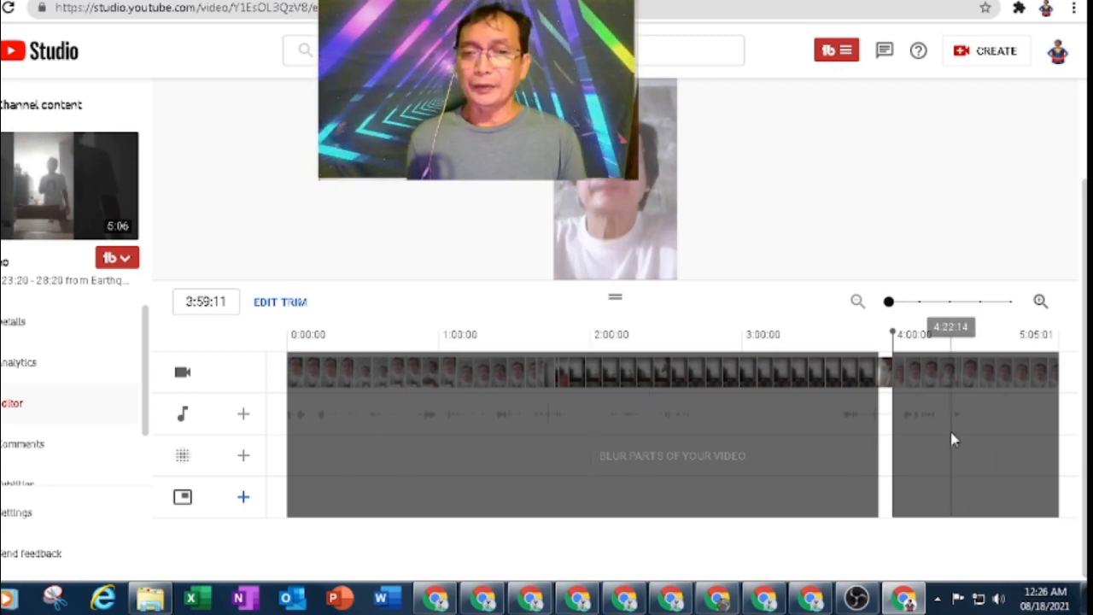
{"action": "left_click", "coordinate": [294, 306]}
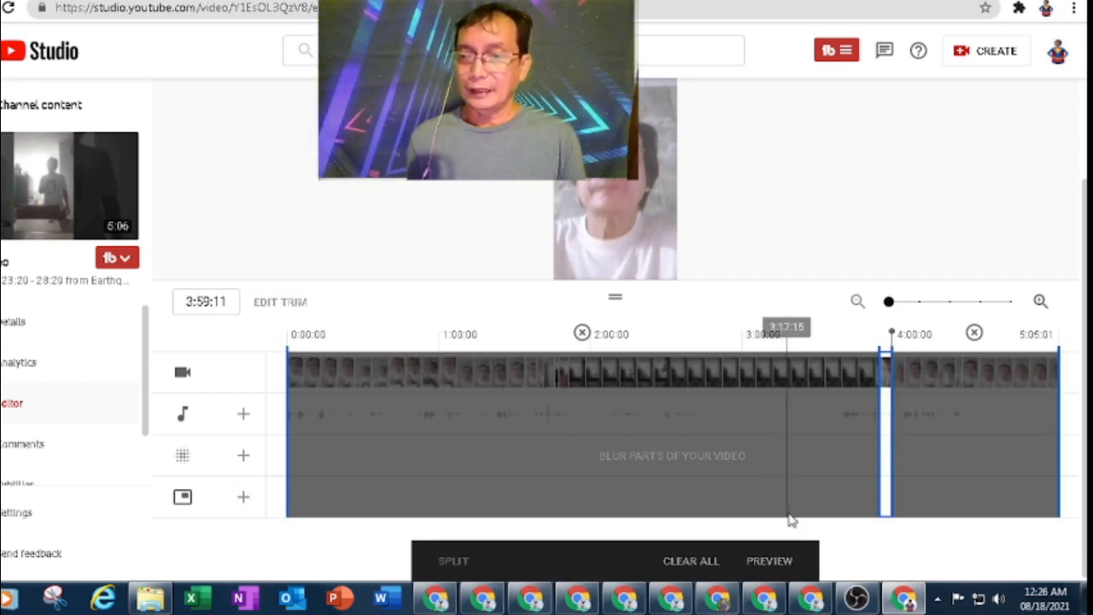
{"action": "left_click", "coordinate": [772, 562]}
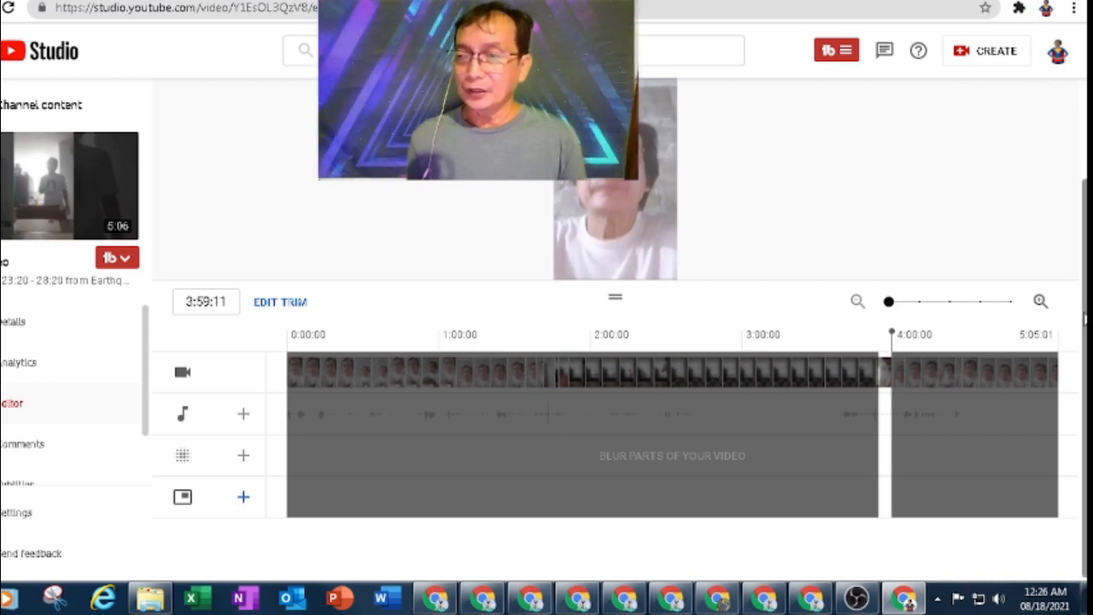
Step: Save the trim edits to the video and confirm saving the changes
{"action": "scroll", "coordinate": [615, 341], "scroll_direction": "up", "scroll_amount": 3}
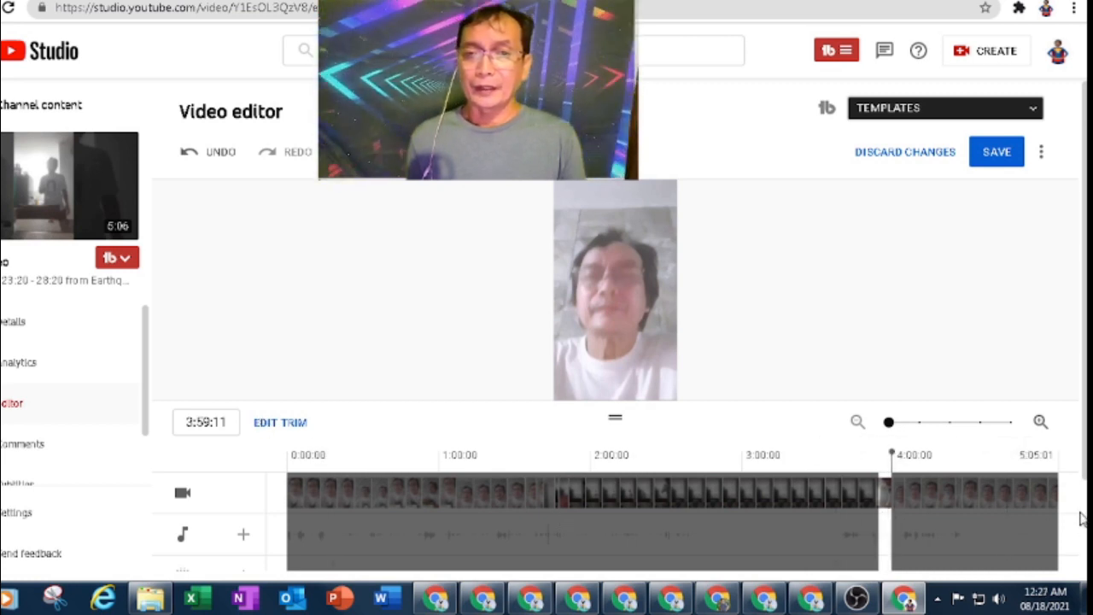
{"action": "left_click", "coordinate": [996, 153]}
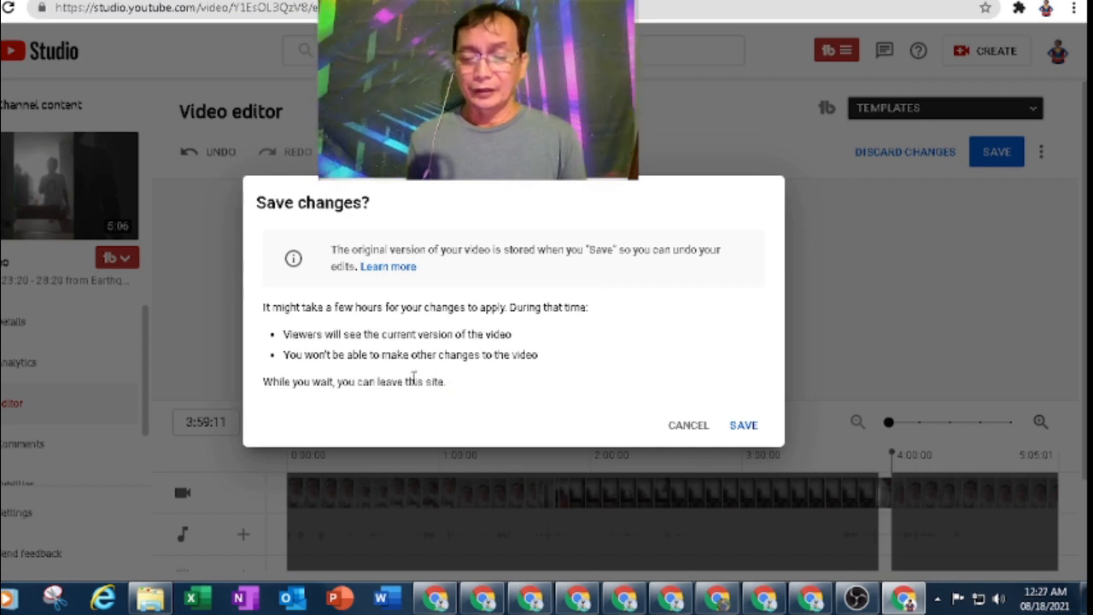
{"action": "left_click", "coordinate": [745, 427]}
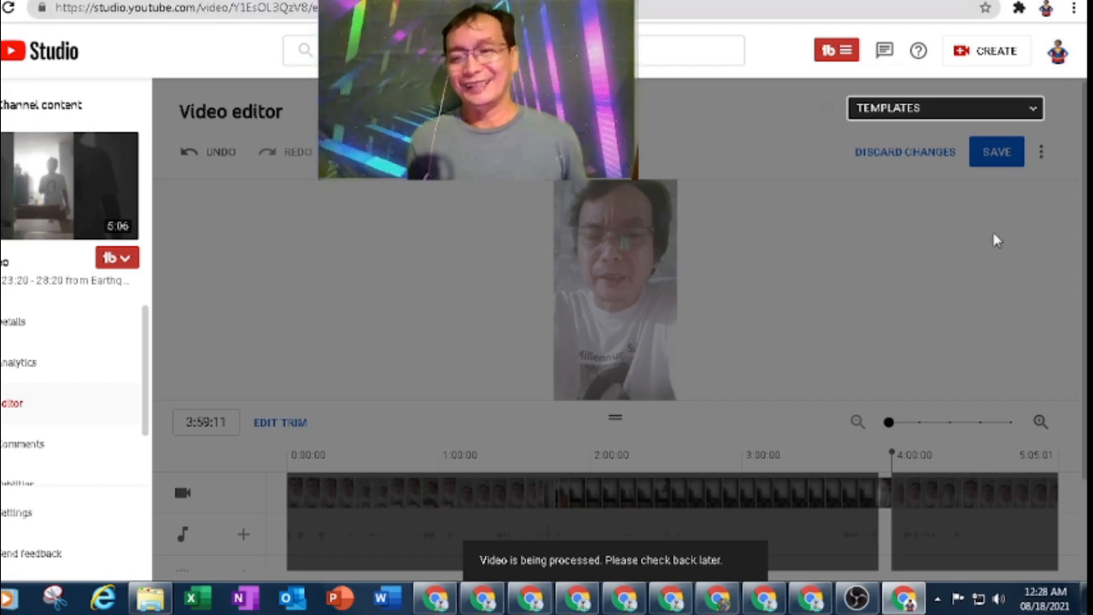
{"action": "left_click", "coordinate": [856, 596]}
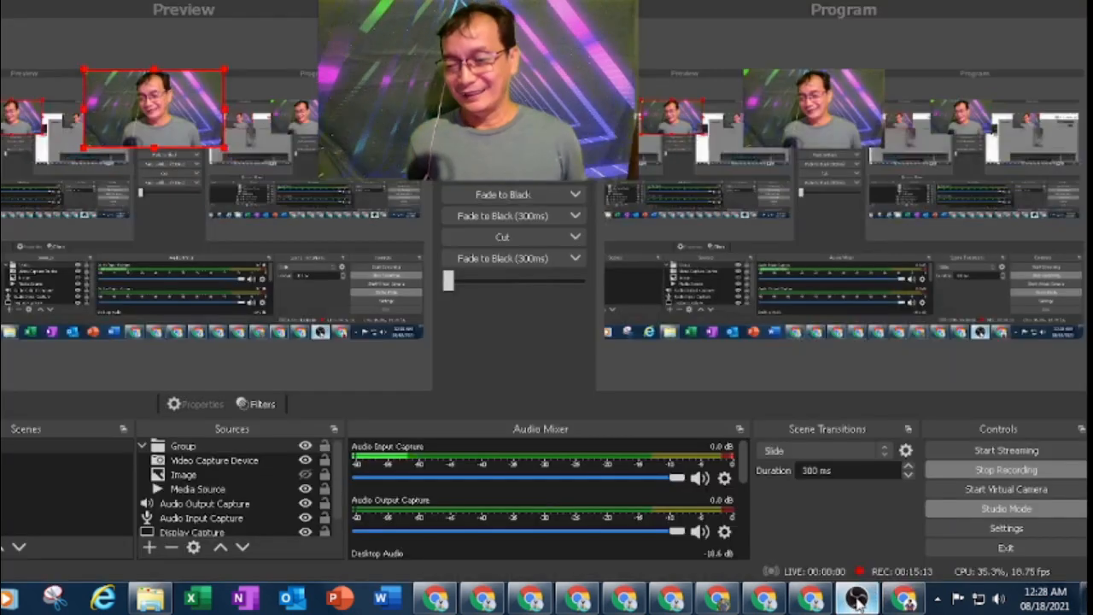